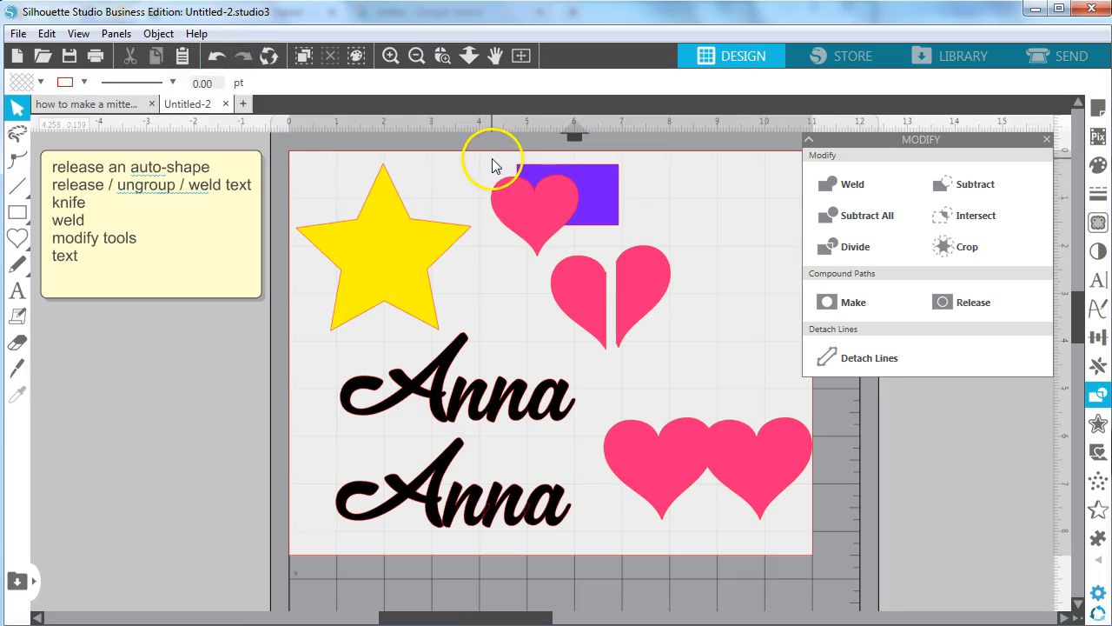
Step: Group the heart with the overlapping purple rectangle, and ungroup the pair again
left_click(574, 193)
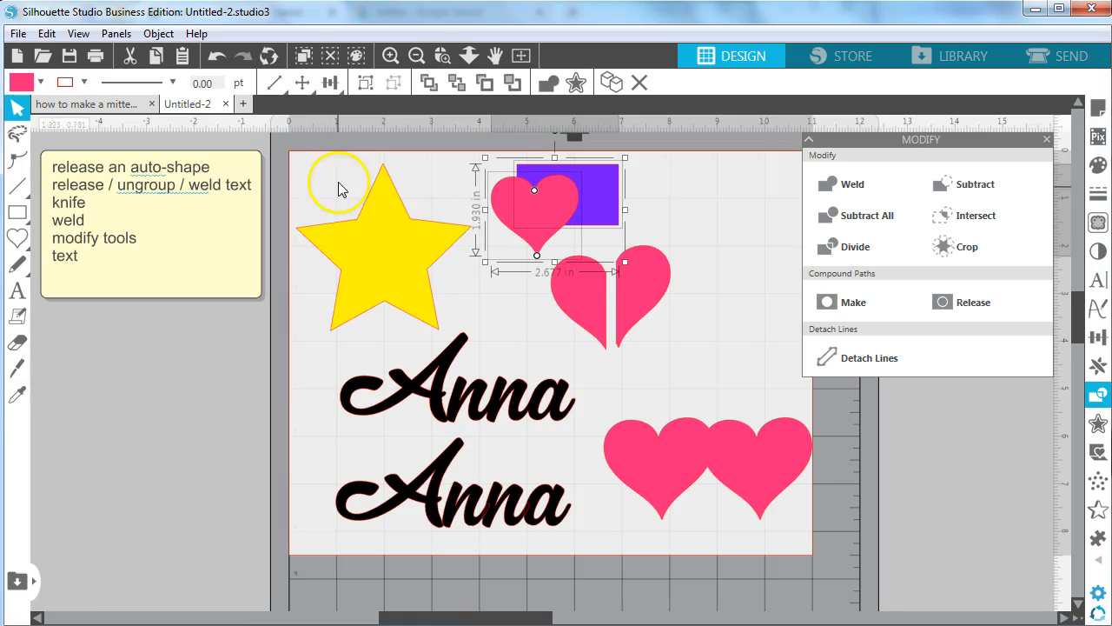
left_click(368, 83)
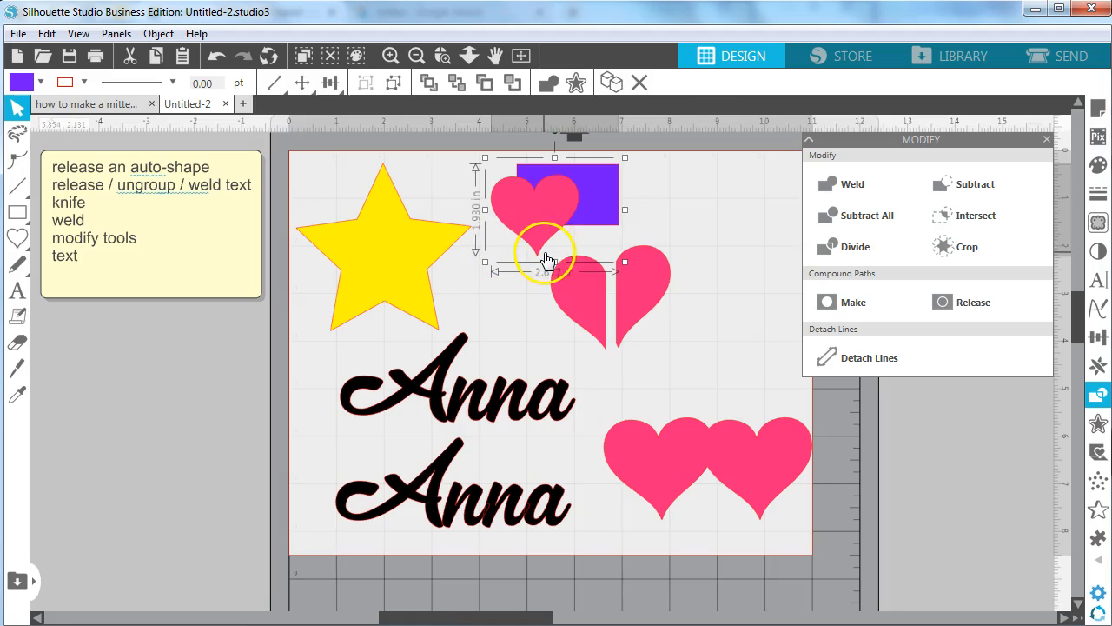
left_click(400, 91)
left_click(665, 208)
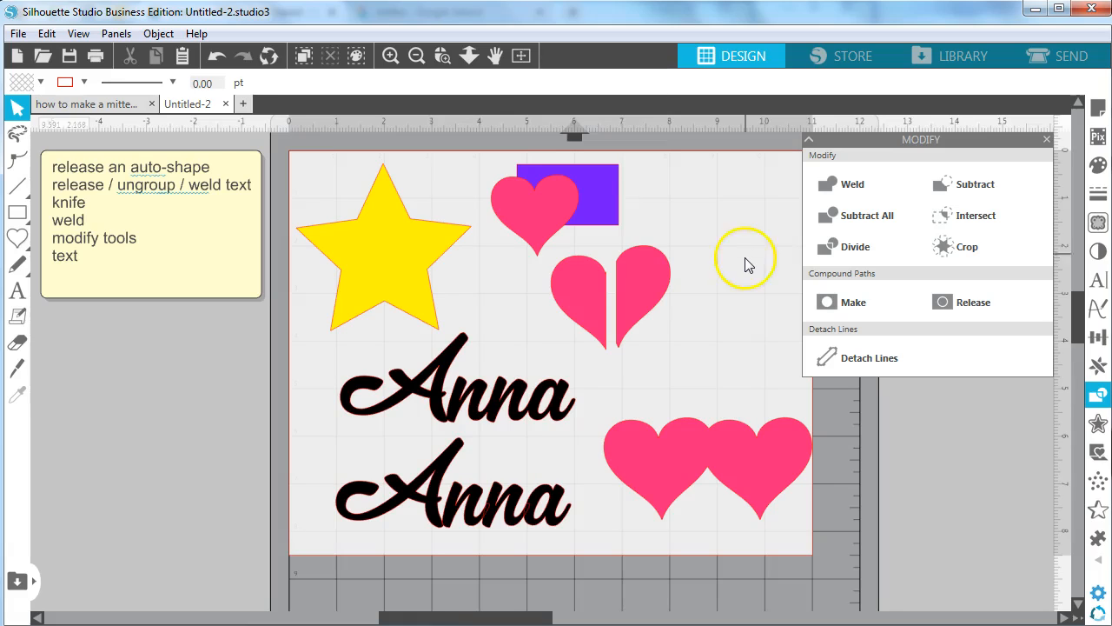
Step: Replace the final letter of the lower name text with "e"
double_click(561, 509)
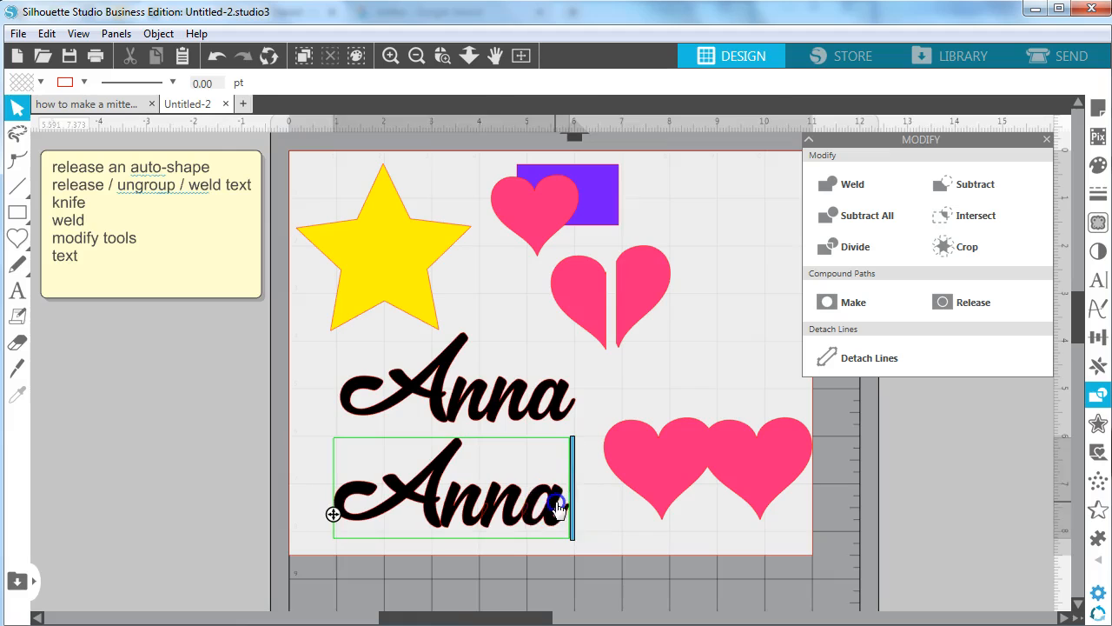
left_click_drag(565, 506, 525, 504)
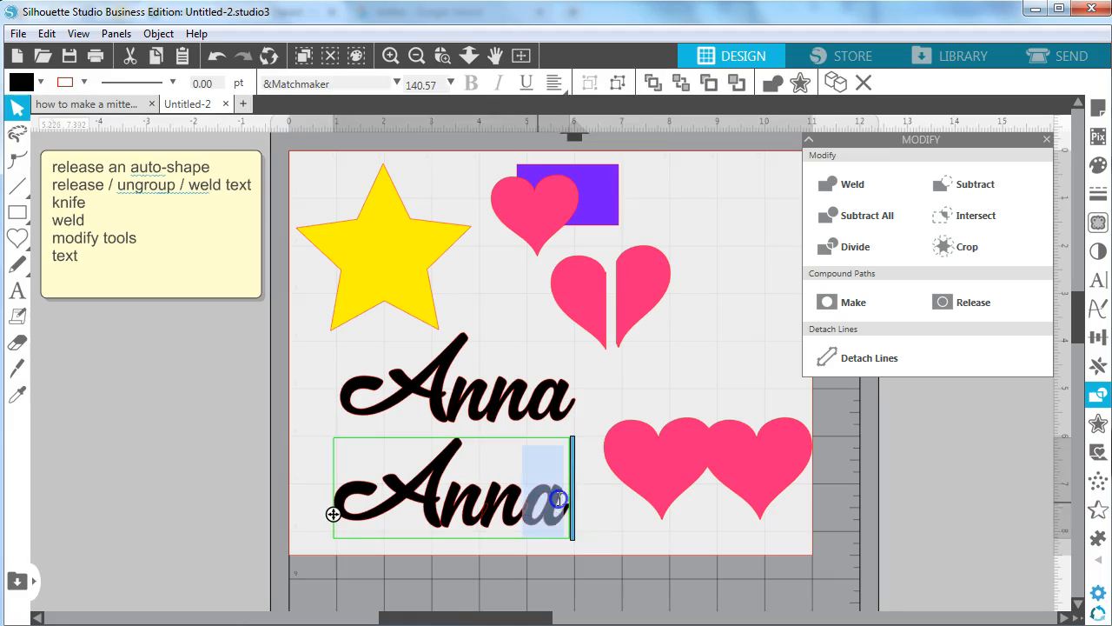
type("e")
left_click(653, 542)
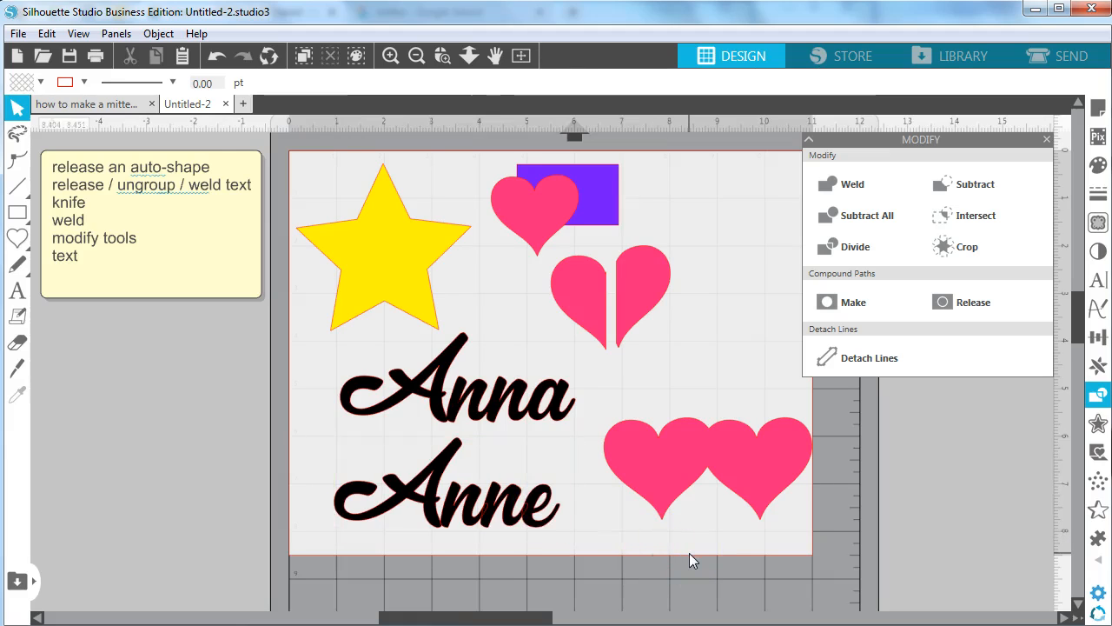
Step: Change the final letter of the lower name text back to "a"
double_click(541, 513)
left_click_drag(527, 510, 563, 518)
type("a")
left_click(631, 525)
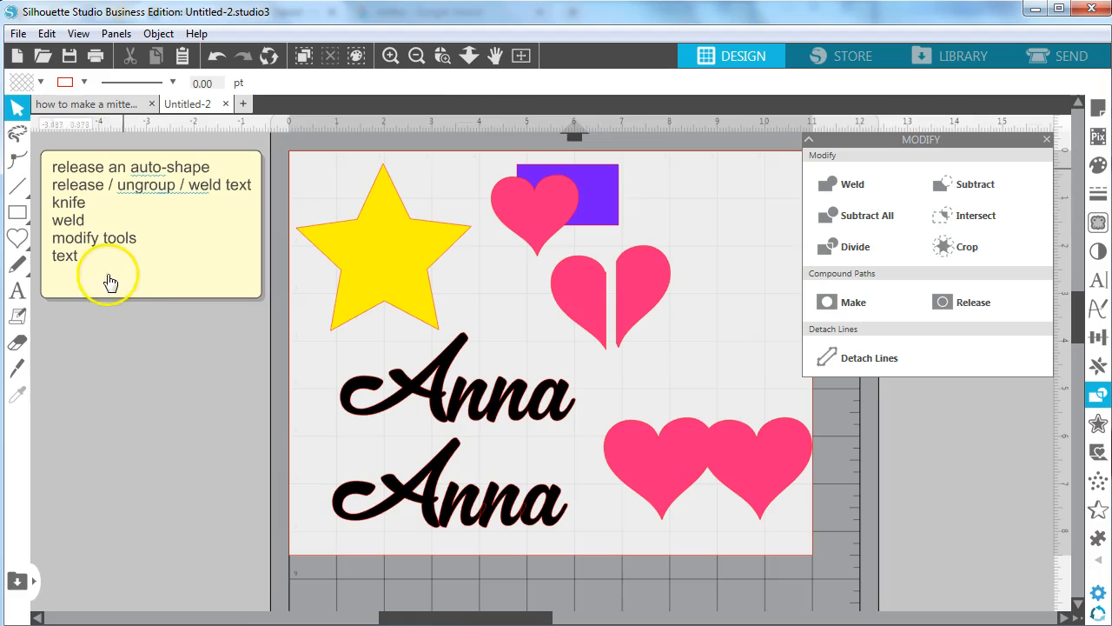
Step: Try increasing the yellow star's number of points and adjusting its inner shape handle, undoing both changes
left_click(364, 249)
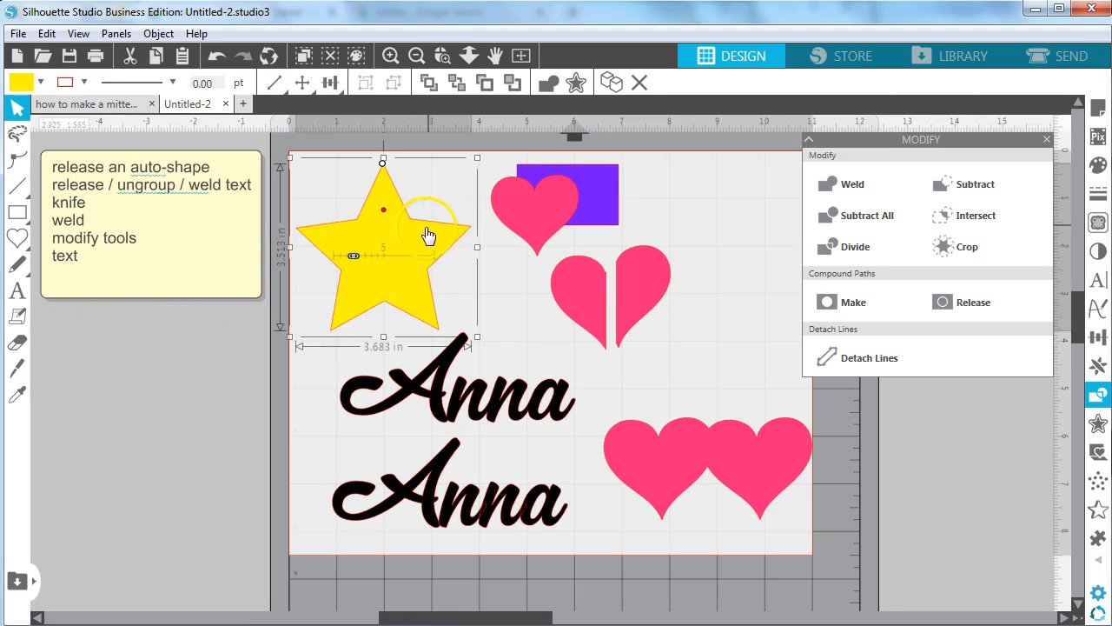
left_click(18, 240)
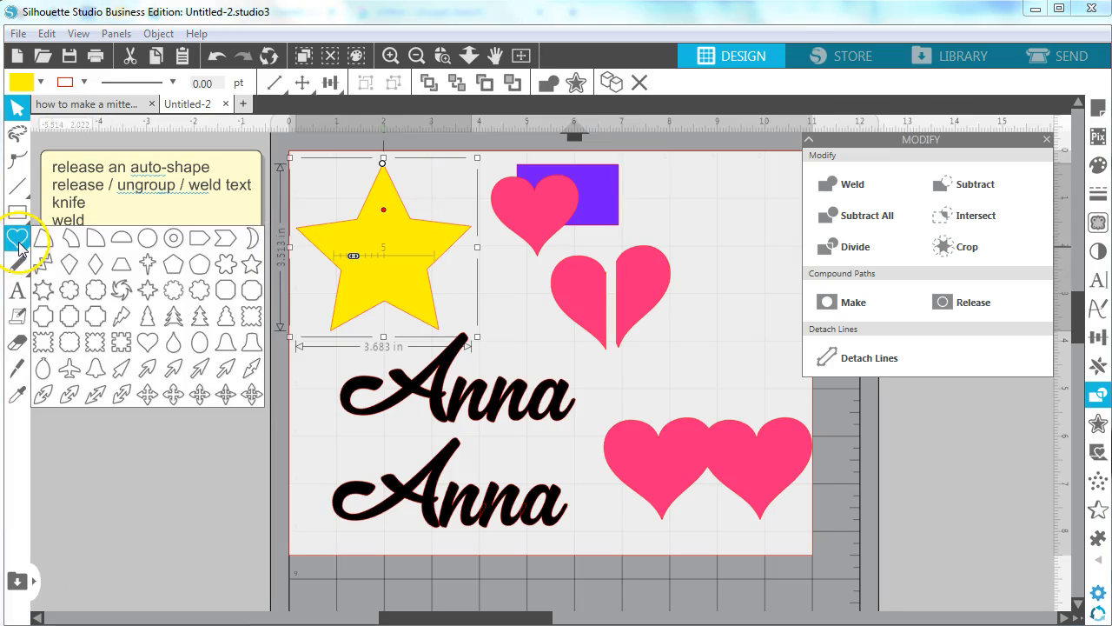
left_click(356, 258)
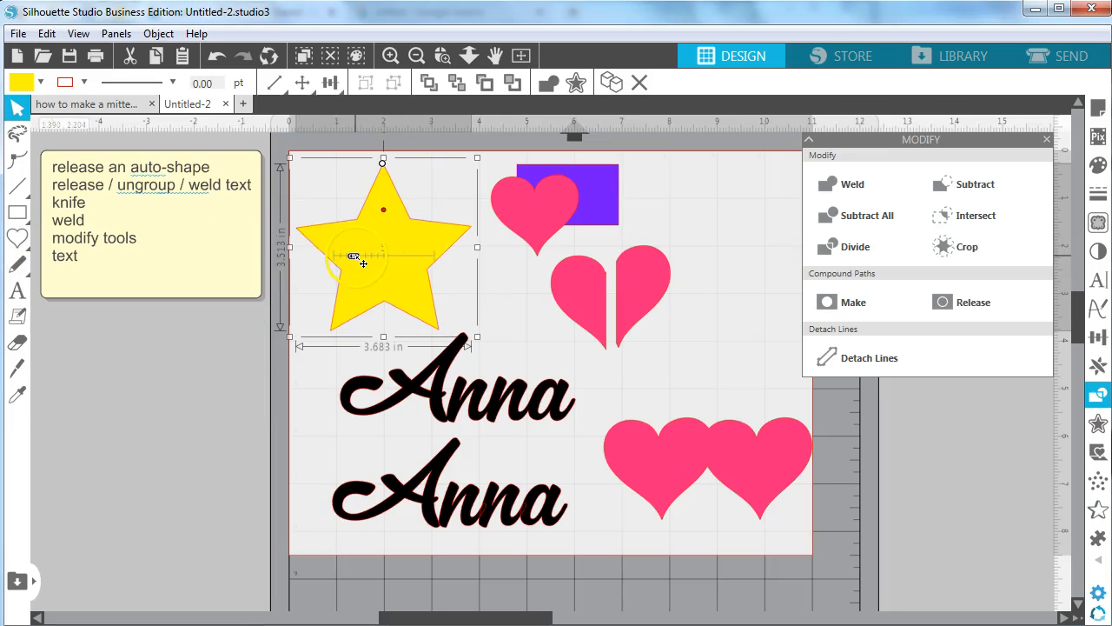
left_click_drag(354, 256, 388, 256)
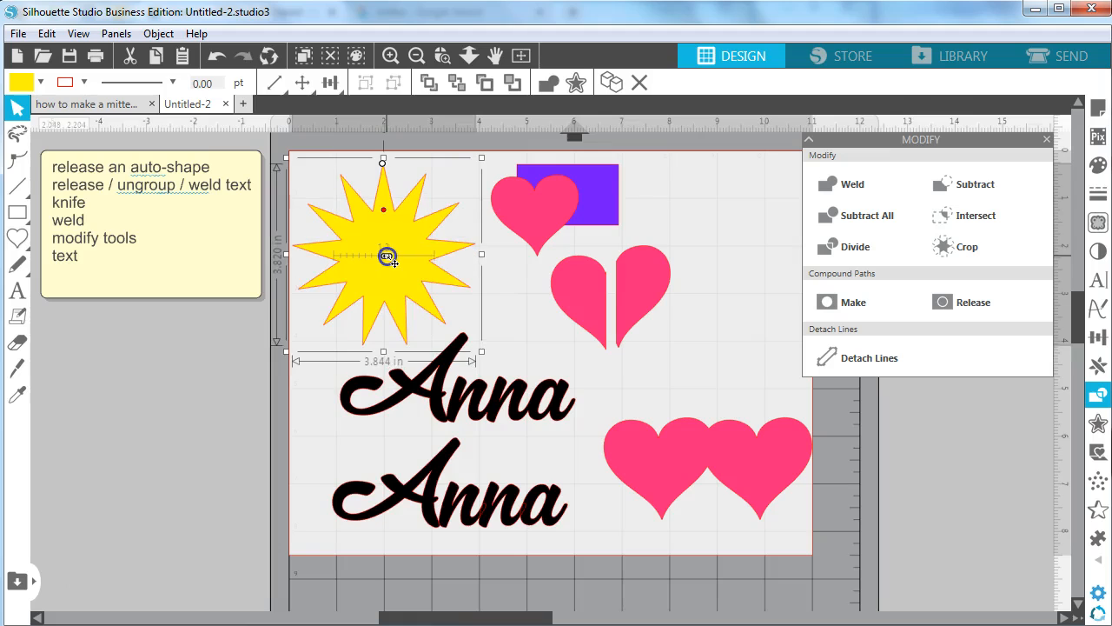
left_click(217, 54)
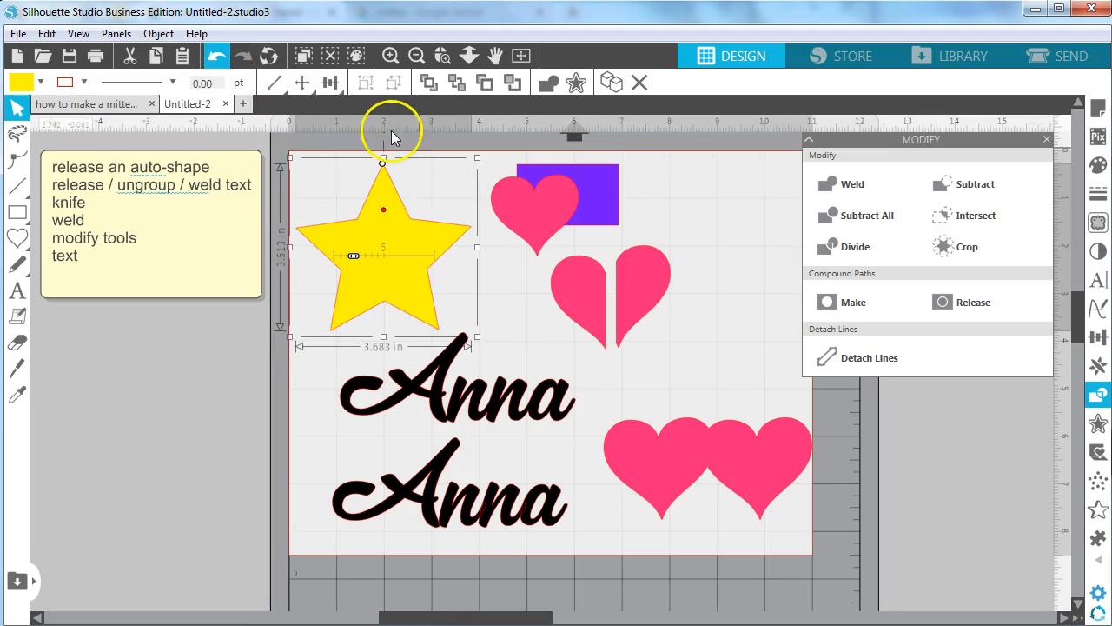
mouse_move(384, 210)
left_mouse_down()
mouse_move(386, 236)
mouse_move(397, 210)
left_mouse_up()
left_click(217, 55)
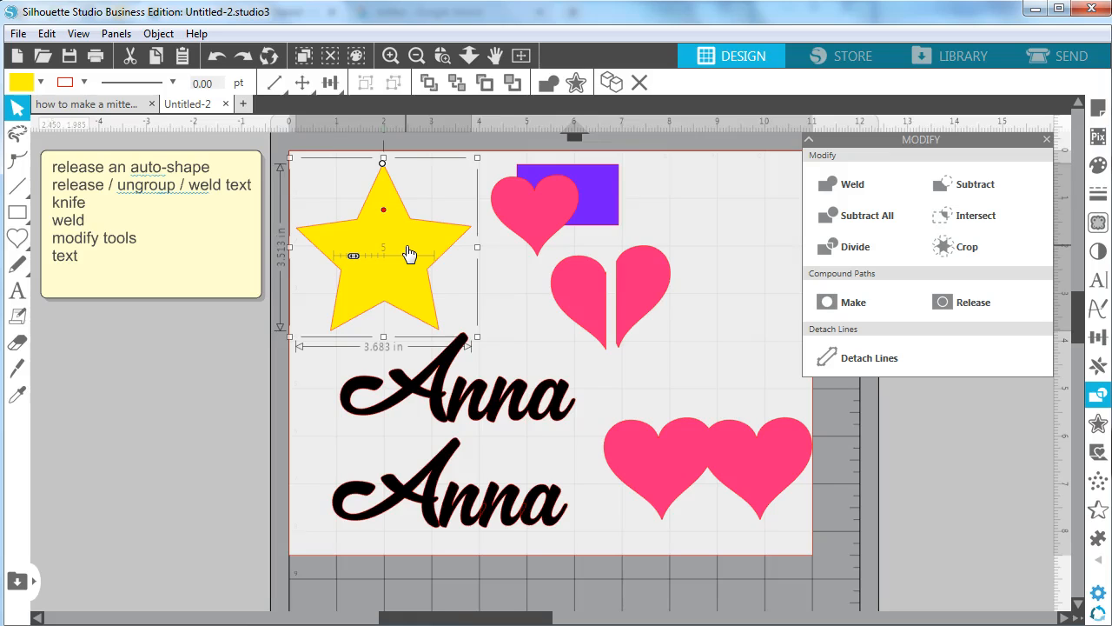
Step: Place a copy of the yellow star outside the page, below the note
left_click(405, 227)
left_click(410, 241)
left_click(439, 244)
left_click(340, 267)
left_click(426, 247)
left_click_drag(433, 241, 181, 419)
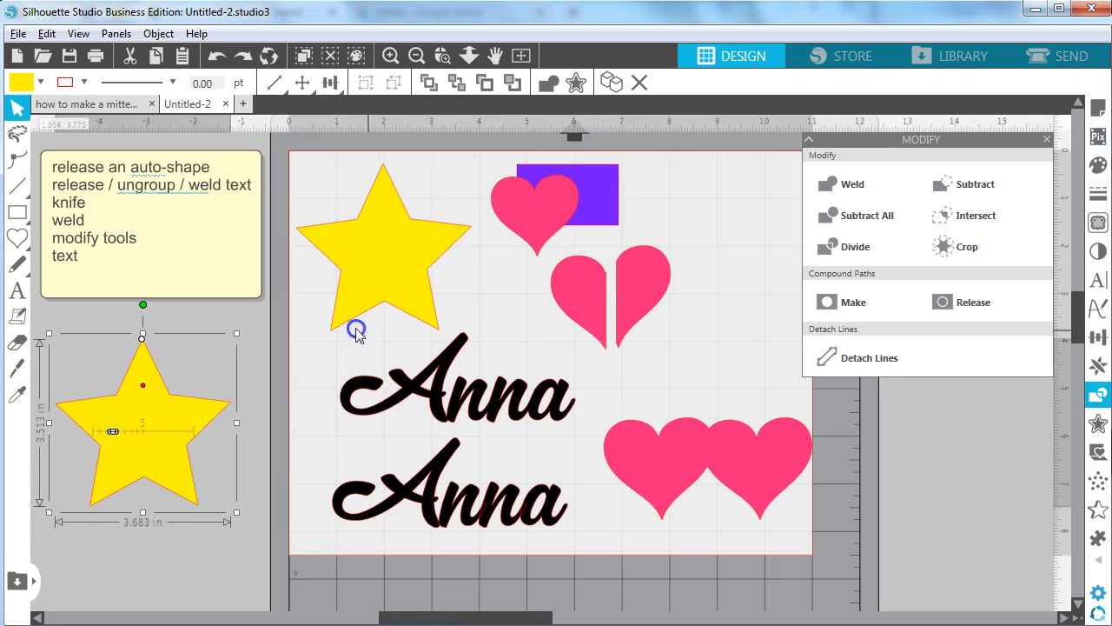
Step: Check the Convert to Path option for the original star, and select the star copy outside the page
left_click(423, 279)
right_click(422, 279)
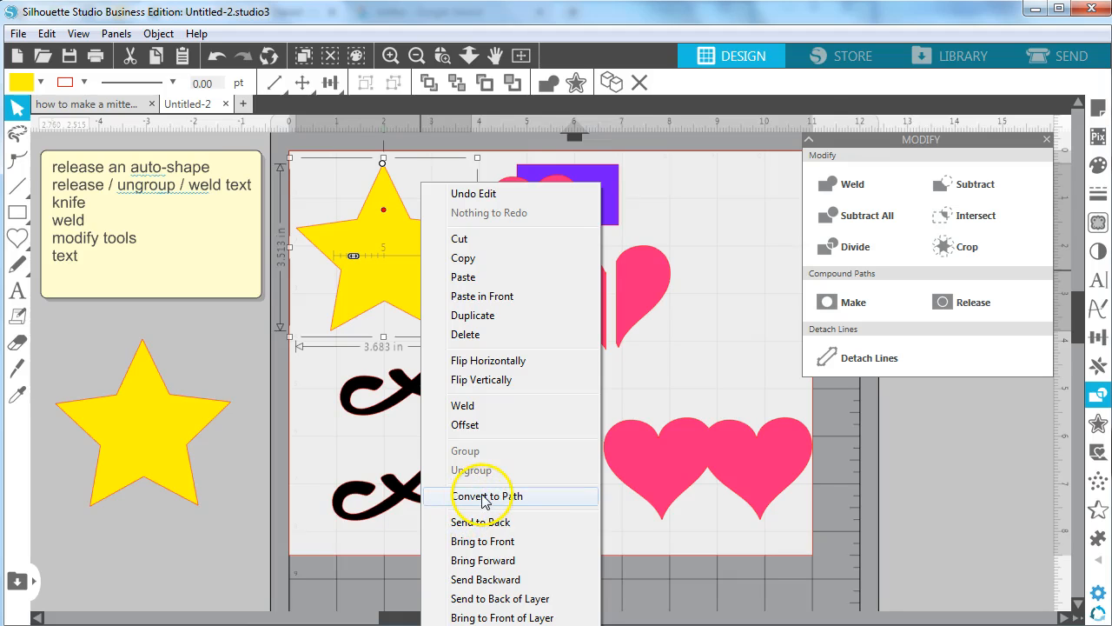
left_click(319, 193)
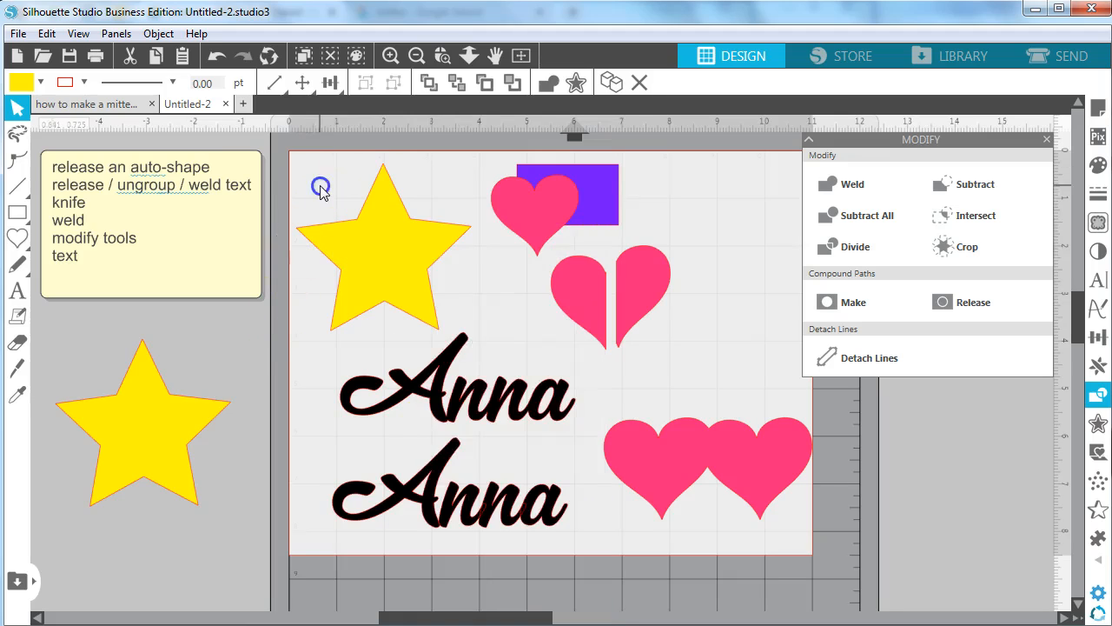
left_click(164, 400)
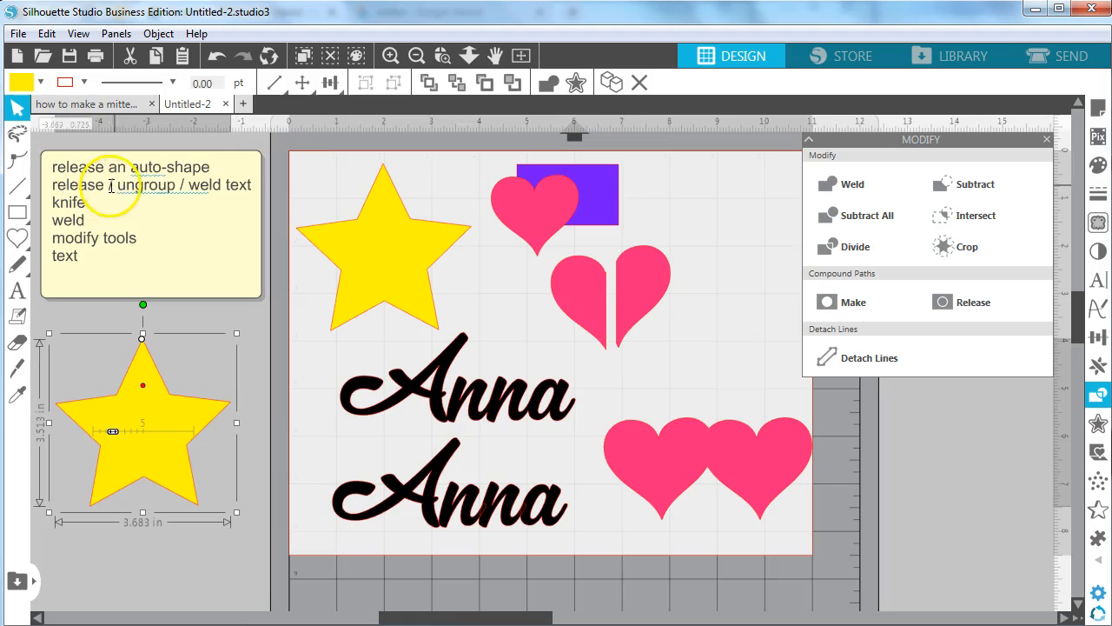
Step: Edit the lower name text so that its last letter is "e"
double_click(528, 509)
left_click_drag(528, 508, 552, 509)
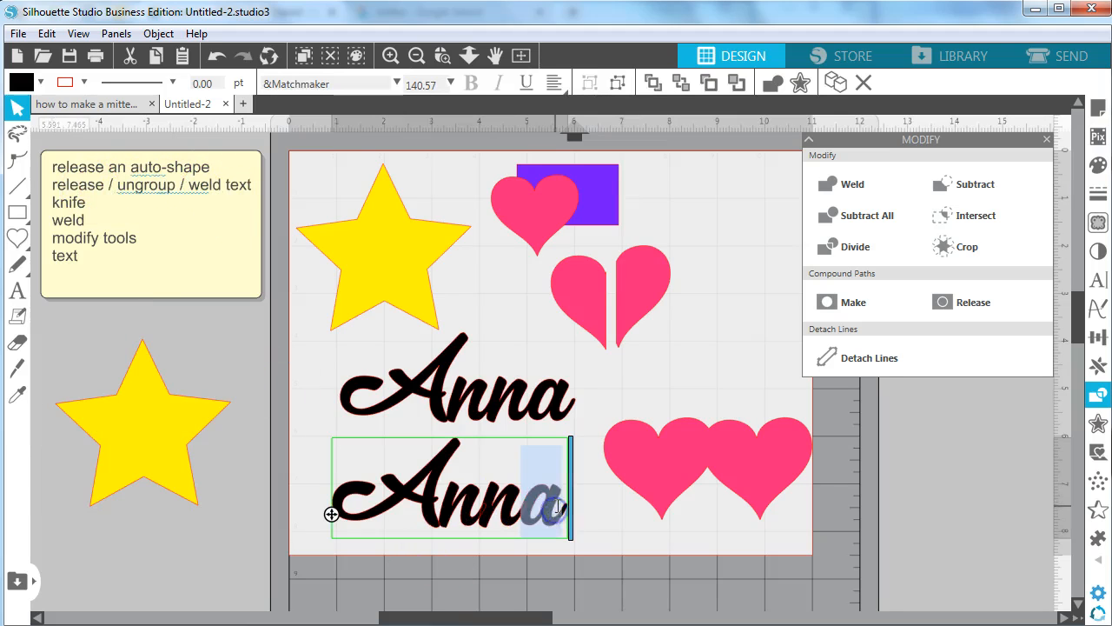
type("e")
Step: Shift the upper name outline slightly to the right, and inspect its edit points
left_click(551, 418)
mouse_move(552, 415)
left_mouse_down()
mouse_move(564, 409)
mouse_move(559, 417)
left_mouse_up()
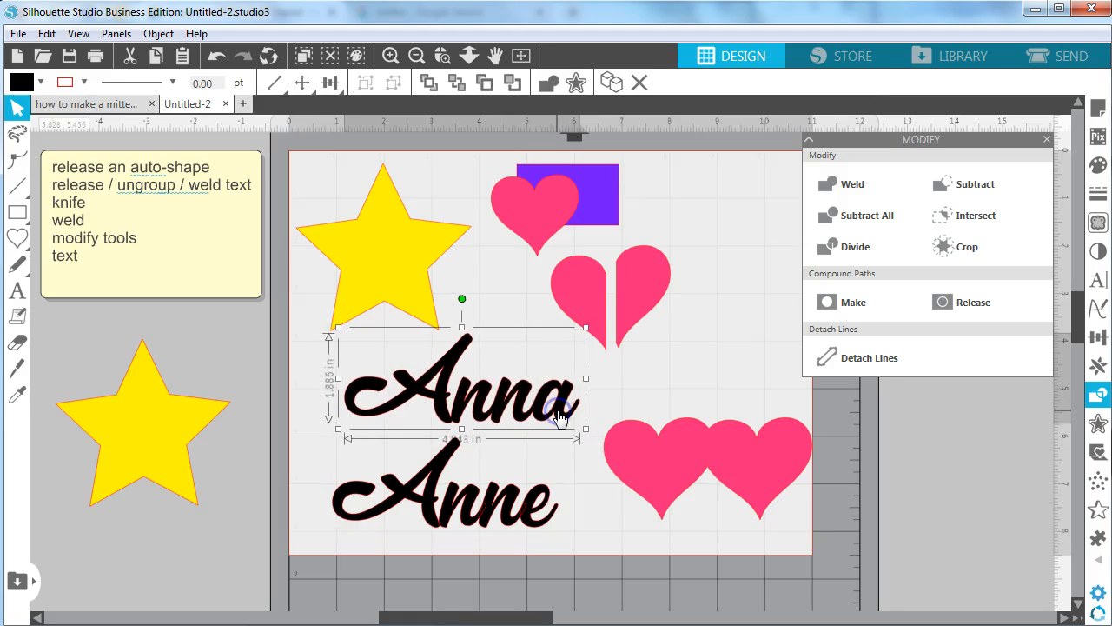
double_click(561, 418)
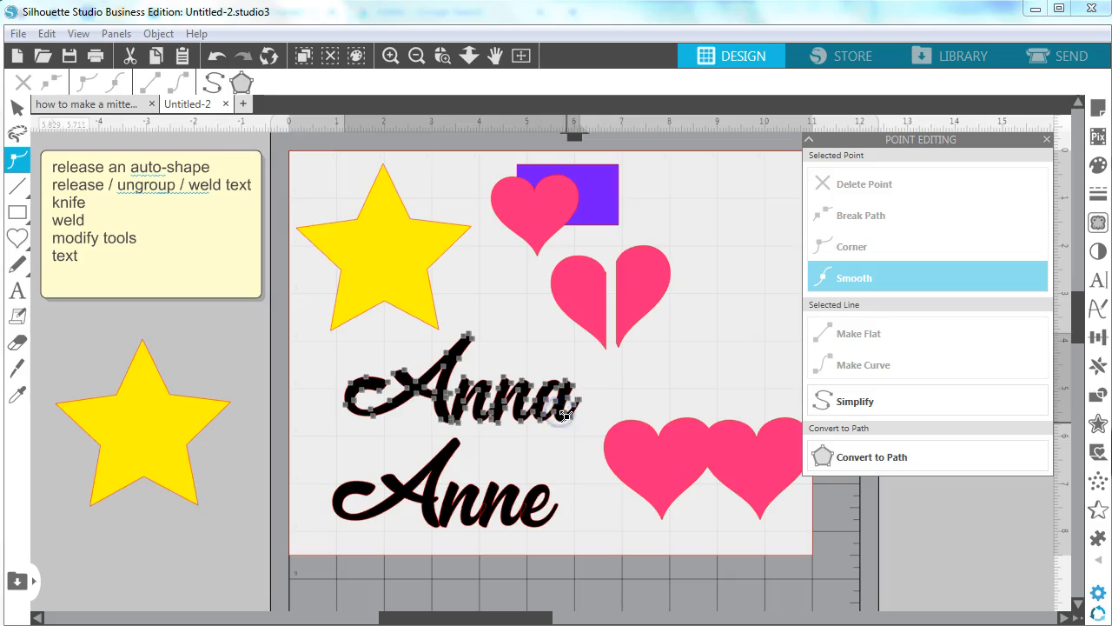
left_click(571, 447)
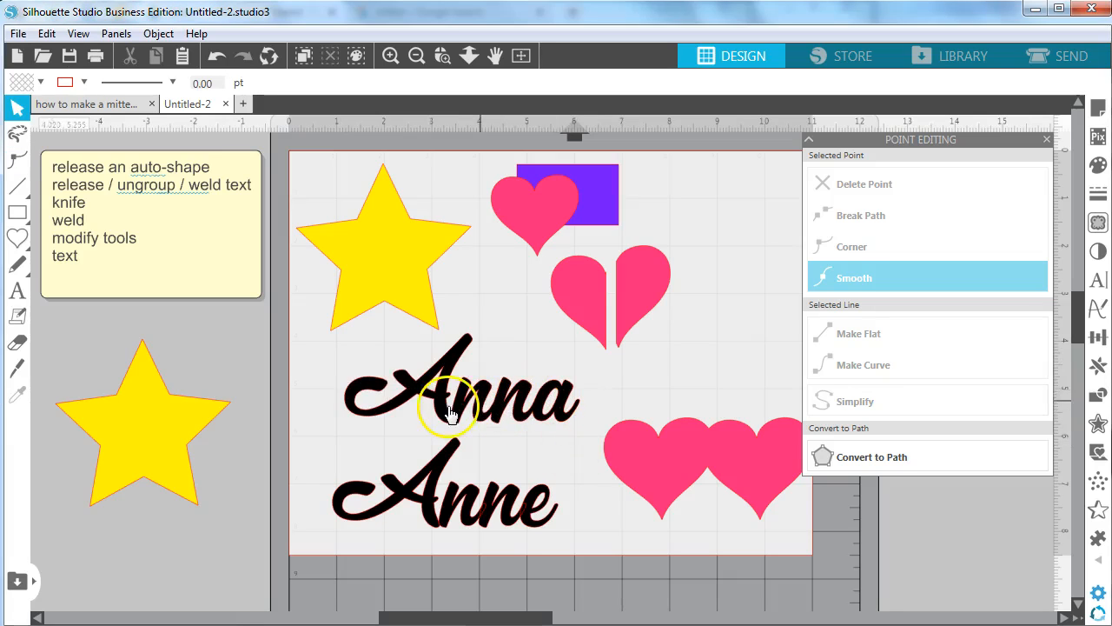
Step: Restore the lower name text's last letter to "a", and review the release, ungroup and weld options offered for it
left_click(535, 484)
key("shift+Left")
type("a")
left_click(593, 524)
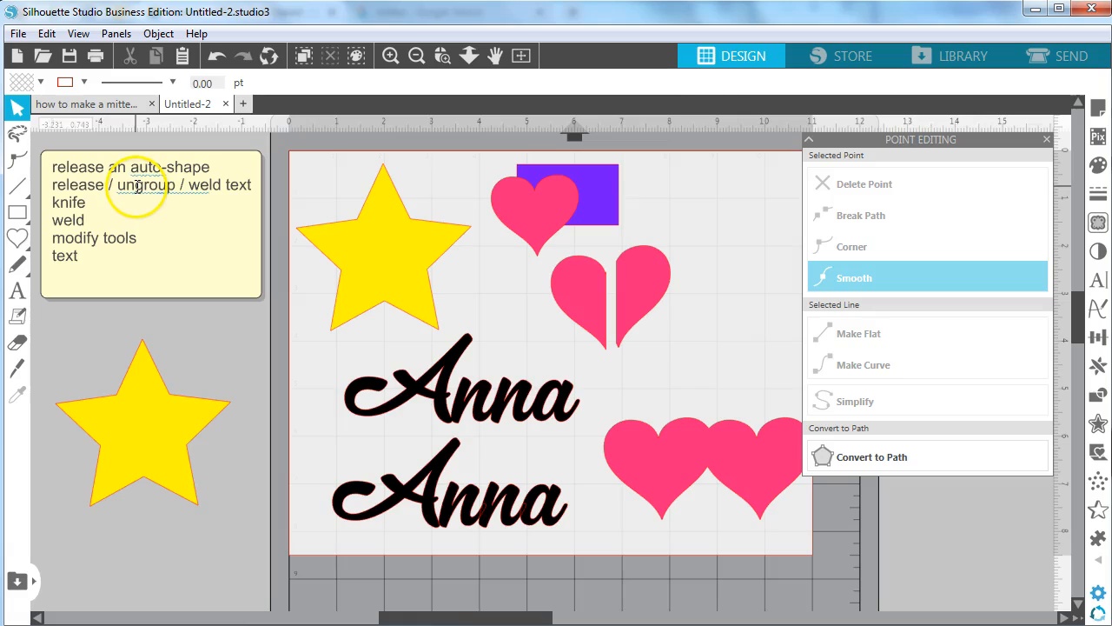
right_click(451, 509)
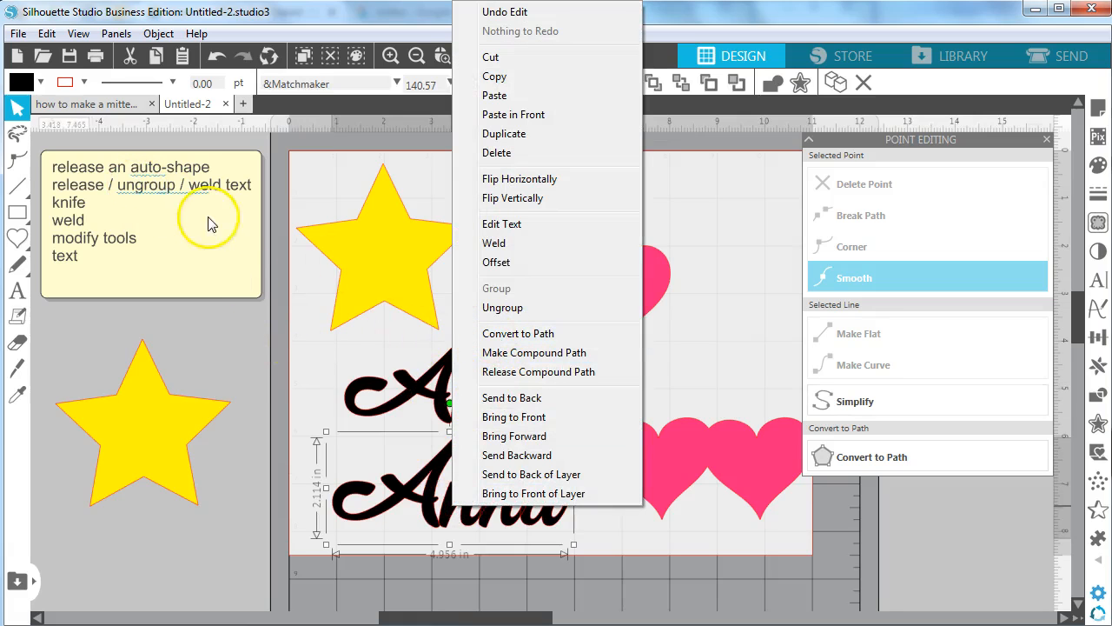
left_click(332, 385)
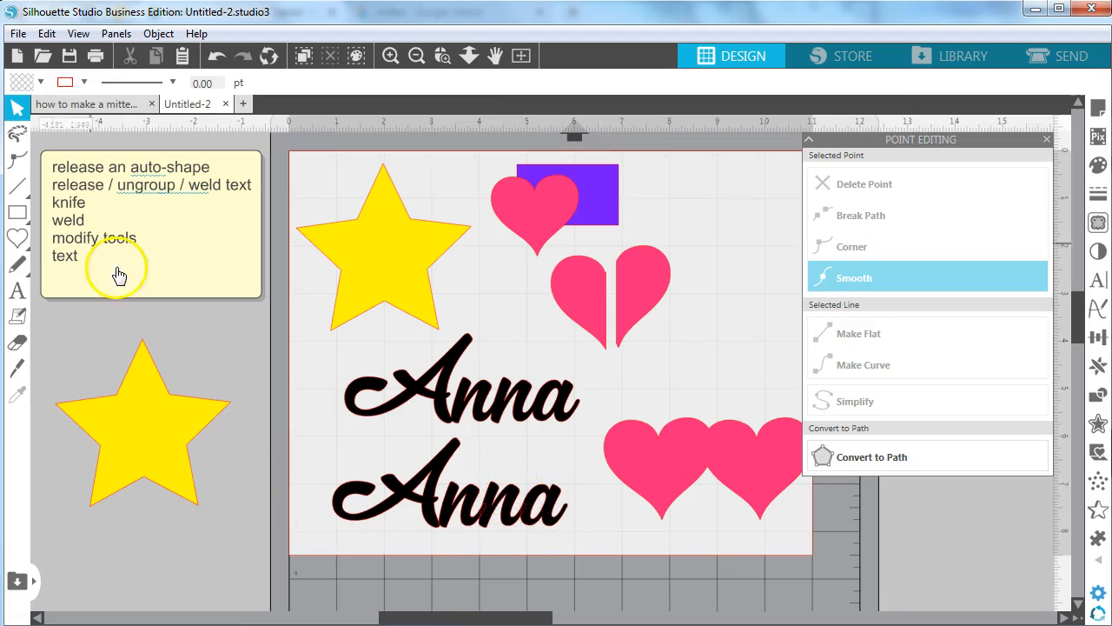
Step: Move the right half of the split heart slightly up, and move the joined double heart up and slightly right
mouse_move(660, 274)
left_mouse_down()
mouse_move(665, 256)
mouse_move(671, 266)
mouse_move(661, 263)
left_mouse_up()
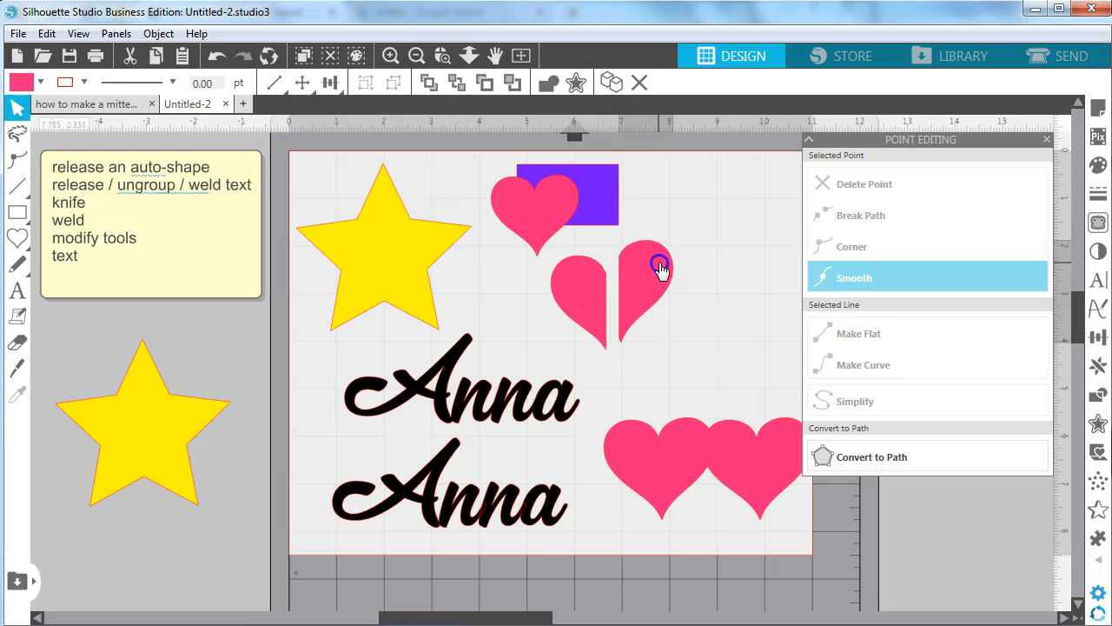
left_click(132, 230)
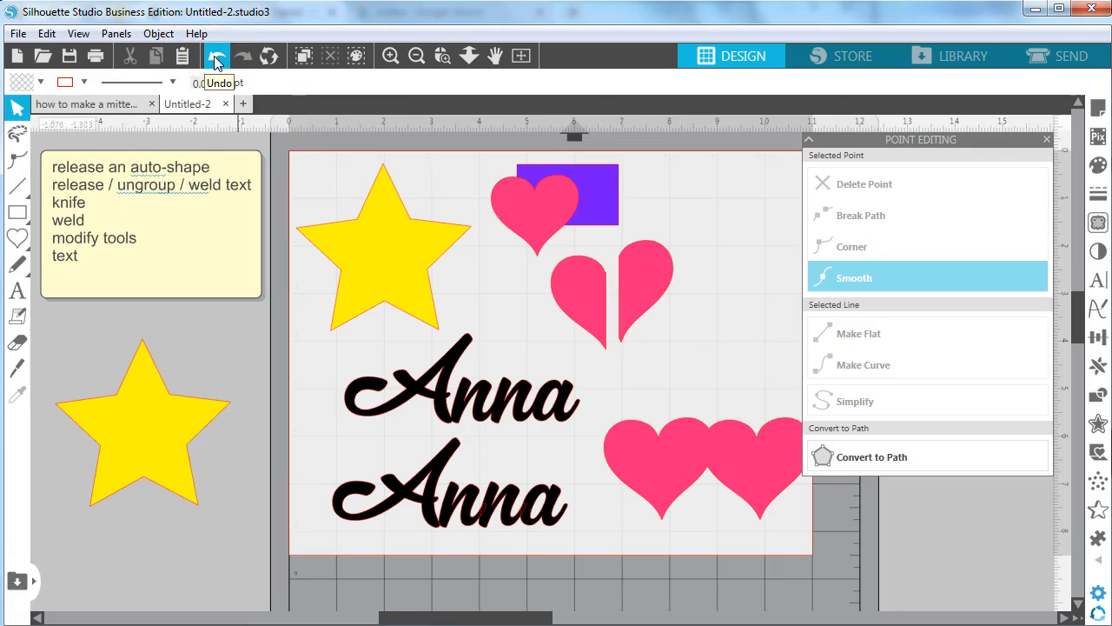
left_click_drag(695, 460, 714, 416)
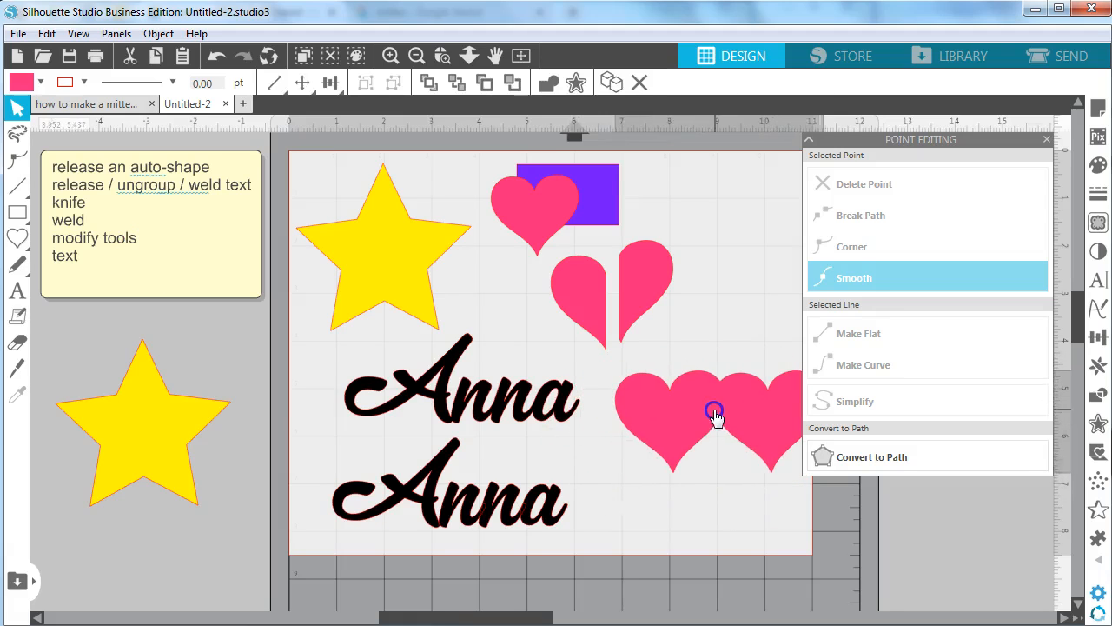
left_click(1046, 484)
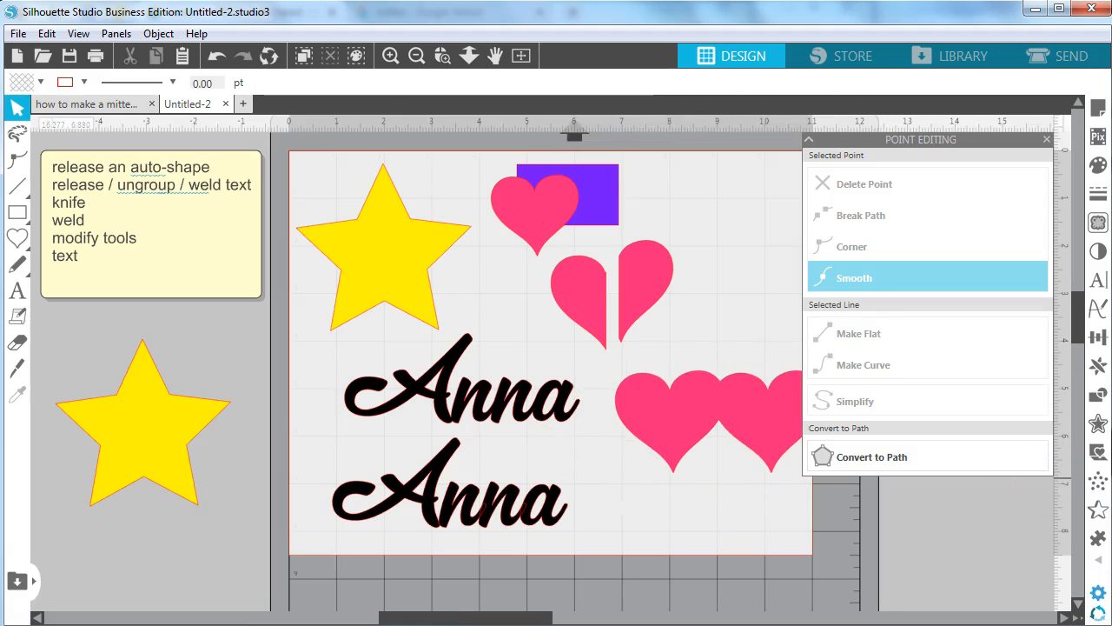
Step: Display the Modify tools in place of the point editing options
left_click(1100, 395)
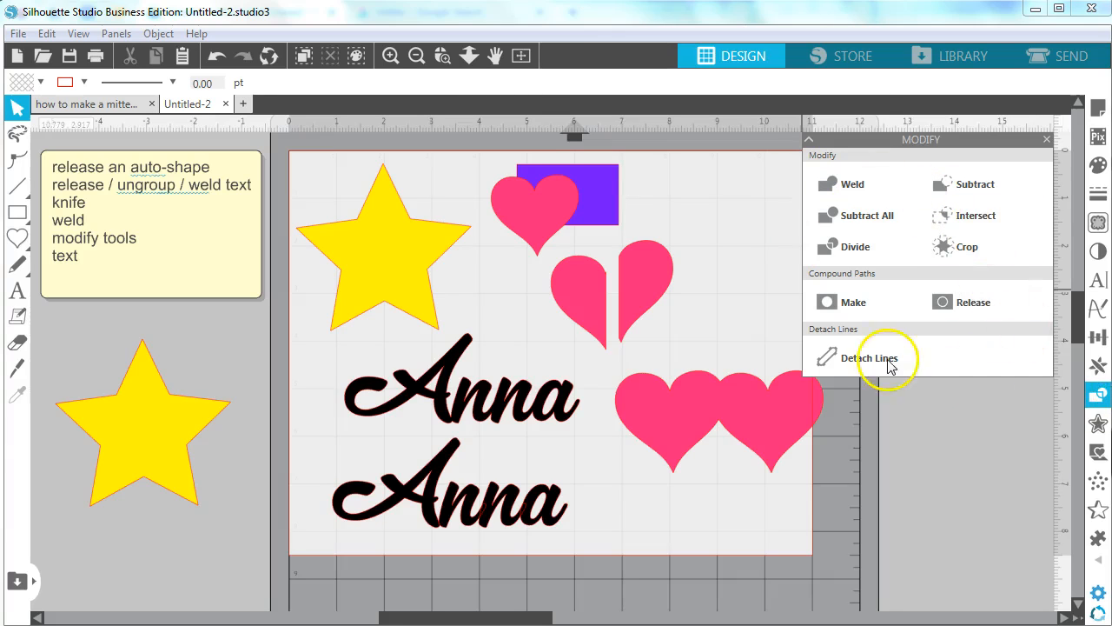